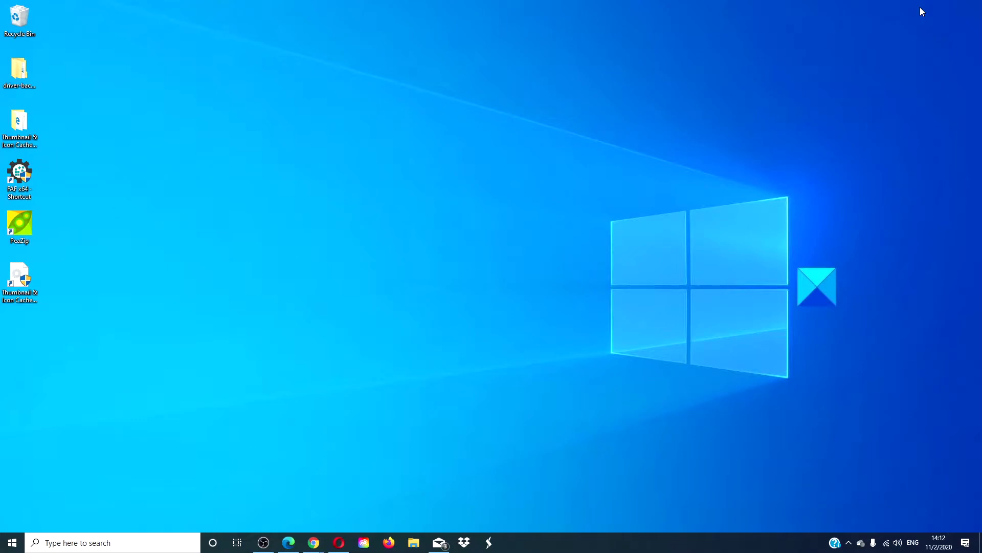
Search 'se' and launch Windows Security to view its protection overview
{"action": "left_click", "coordinate": [70, 543]}
{"action": "type", "text": "se"}
{"action": "left_click", "coordinate": [75, 306]}
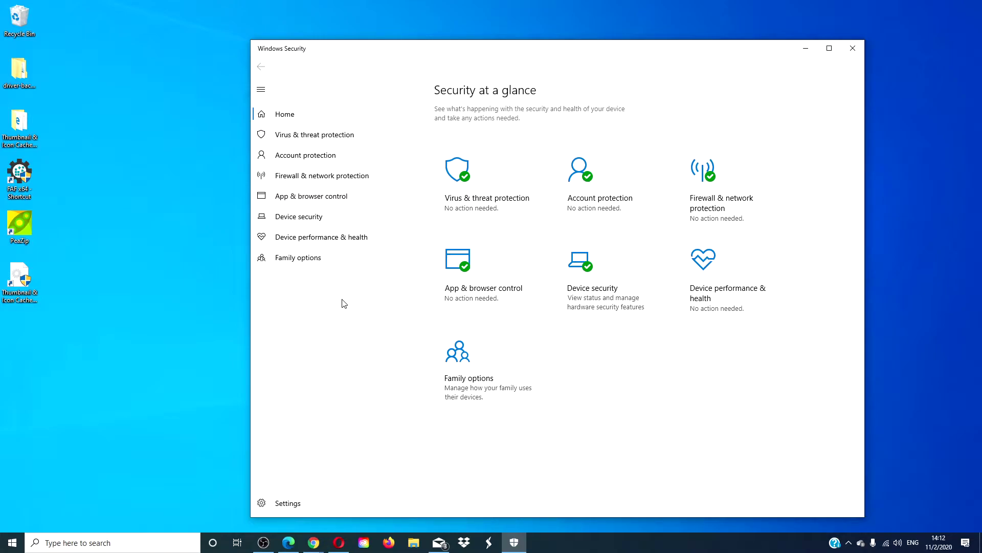
Close Windows Security and open the Troubleshoot settings page via a search for 'tr'
{"action": "left_click", "coordinate": [852, 48]}
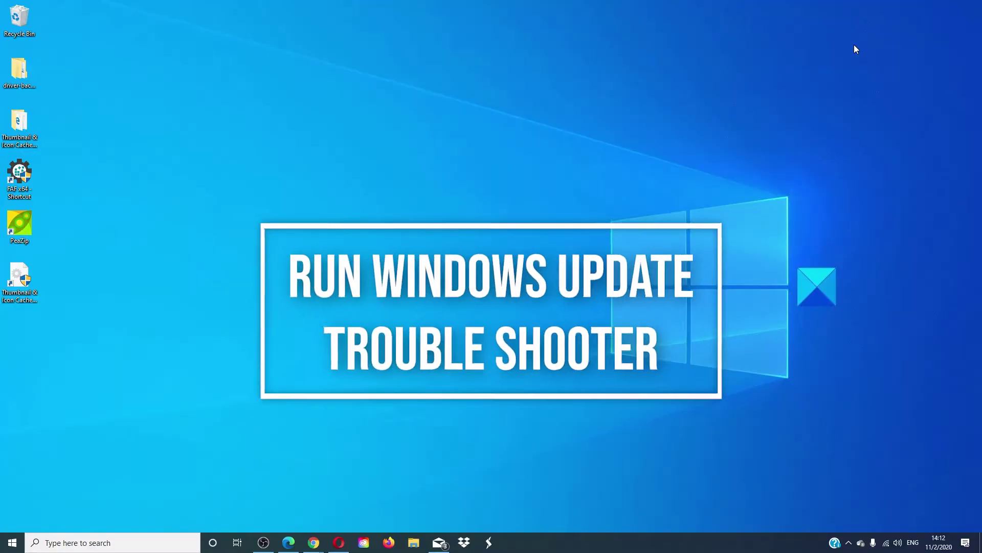
{"action": "left_click", "coordinate": [179, 541]}
{"action": "type", "text": "tr"}
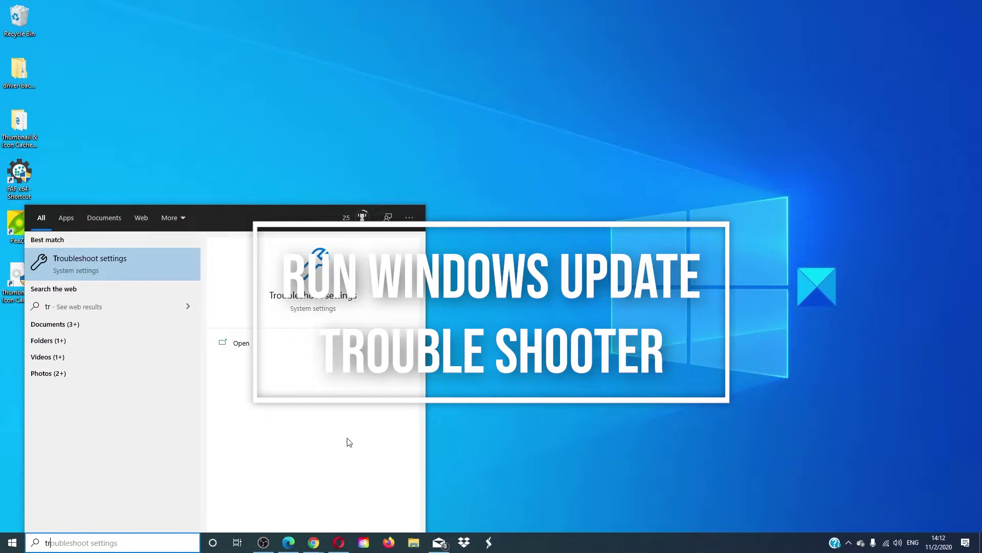
{"action": "left_click", "coordinate": [322, 294]}
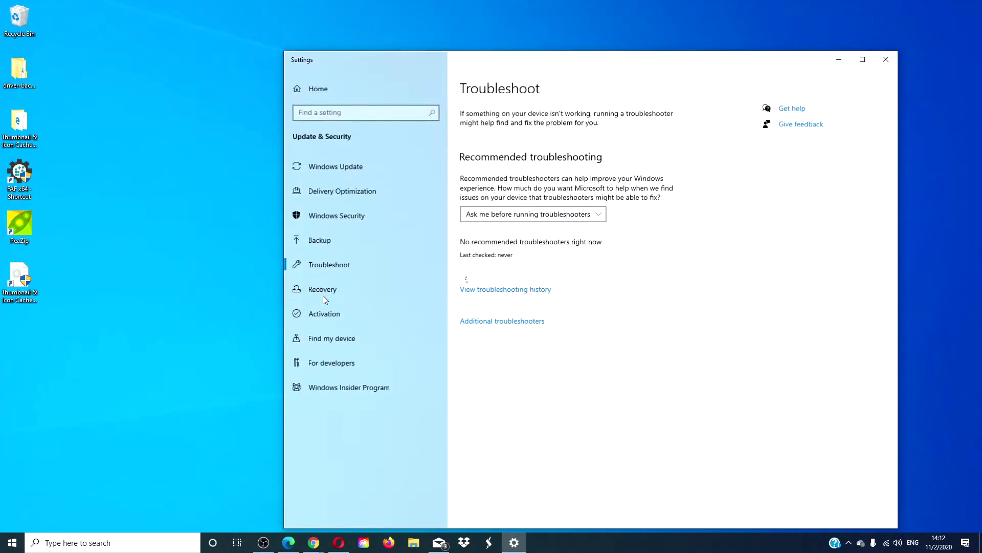
Run the Windows Update troubleshooter from Additional troubleshooters, dismiss its report, and close Settings
{"action": "left_click", "coordinate": [495, 322]}
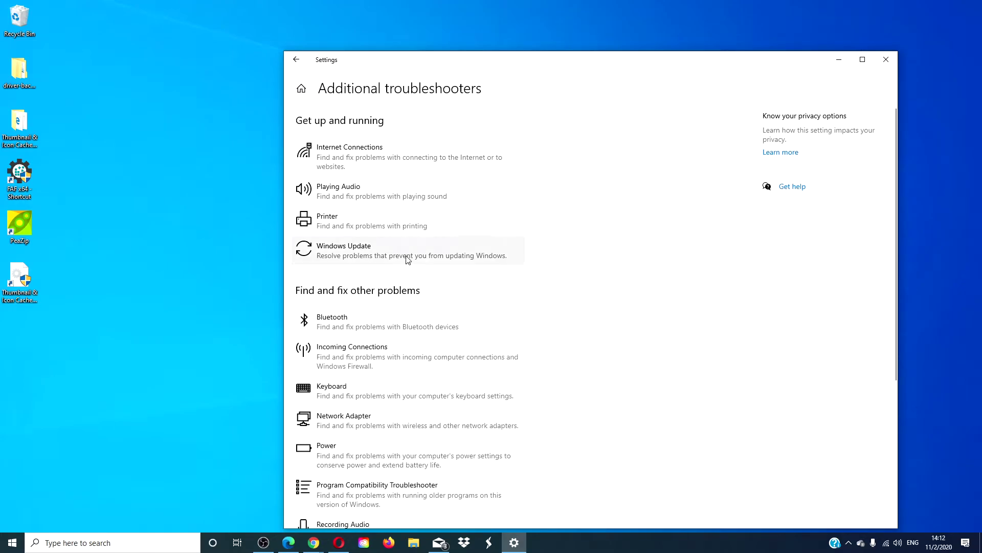
{"action": "left_click", "coordinate": [408, 259]}
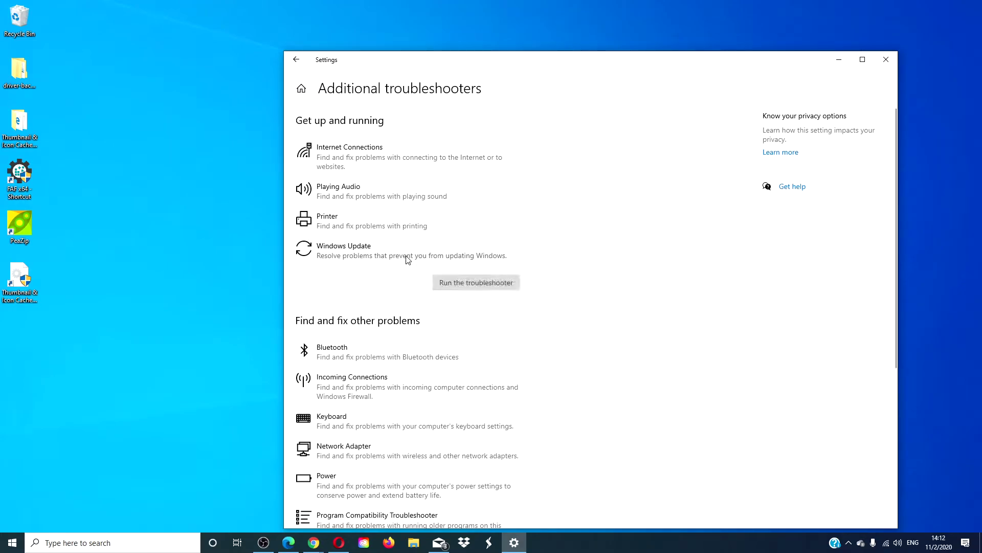
{"action": "left_click", "coordinate": [467, 286]}
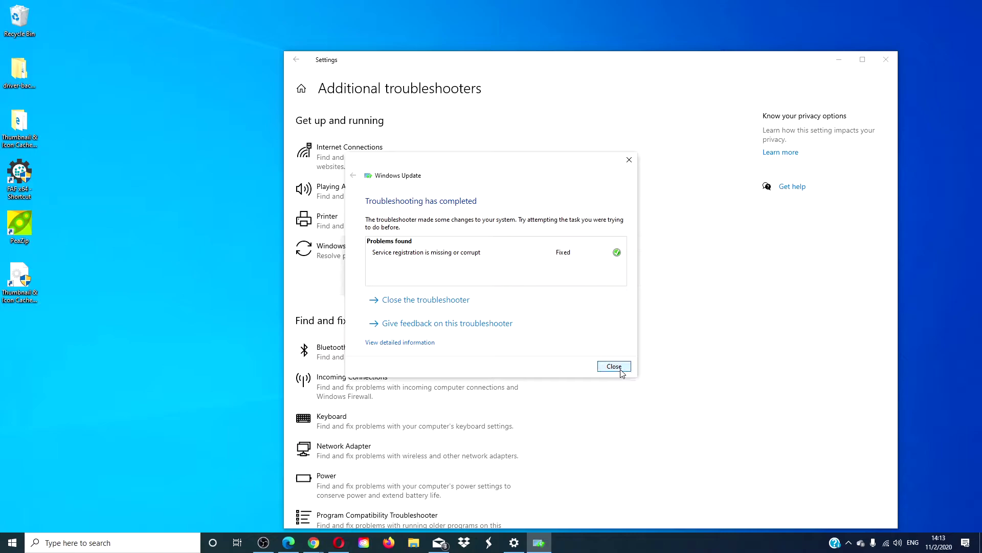
{"action": "left_click", "coordinate": [614, 367]}
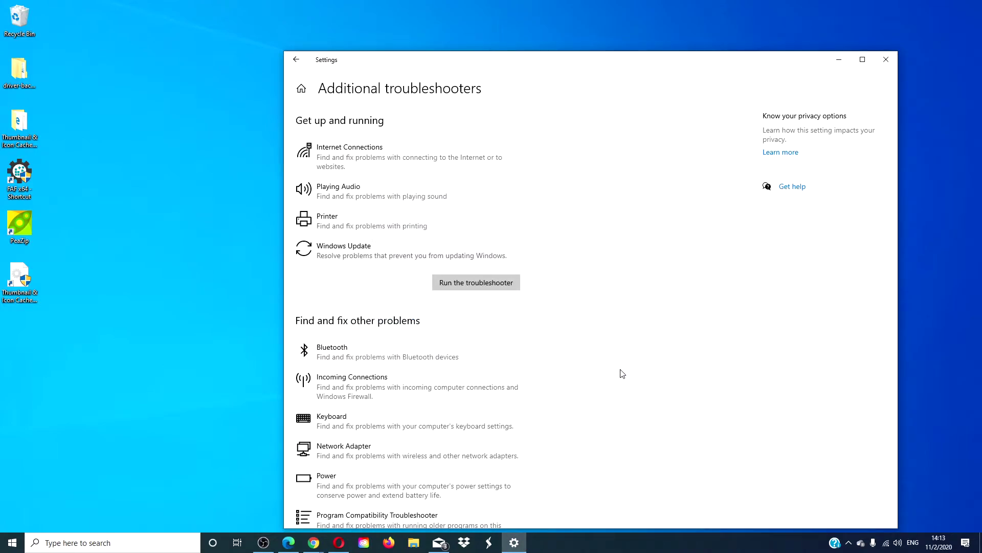
{"action": "left_click", "coordinate": [886, 59]}
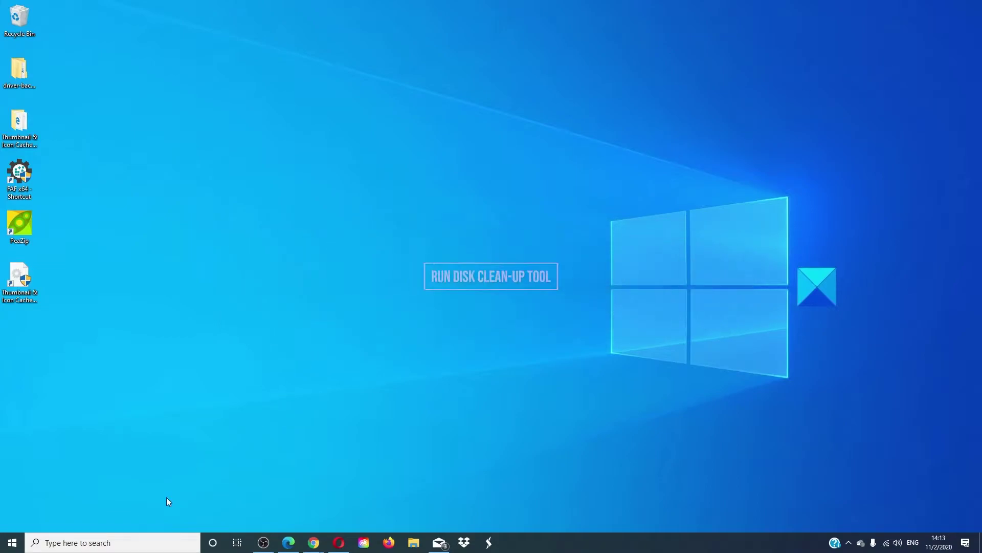
Launch Disk Cleanup from a search for 'di' and center its dialog
{"action": "left_click", "coordinate": [149, 541]}
{"action": "type", "text": "di"}
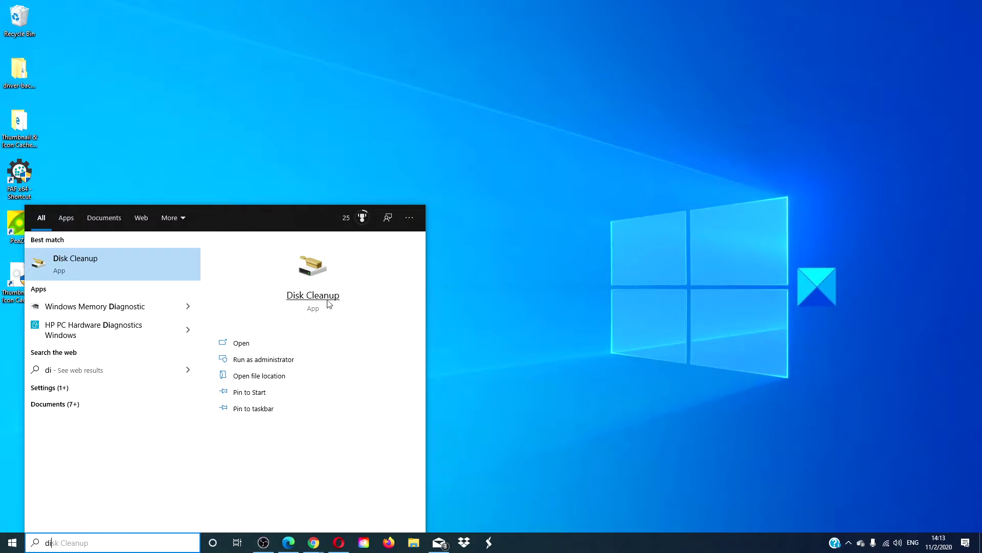
{"action": "left_click", "coordinate": [327, 300]}
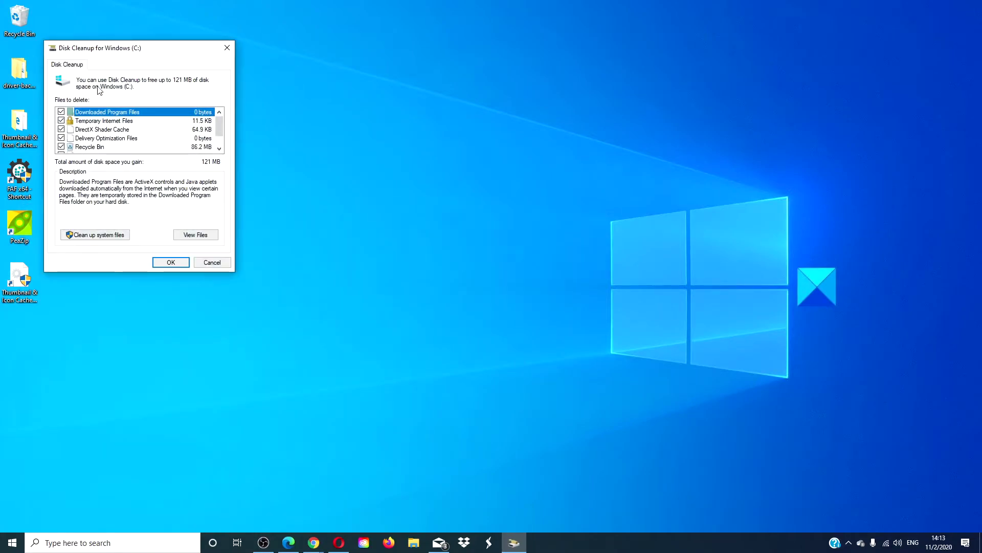
{"action": "left_click_drag", "start_coordinate": [131, 52], "coordinate": [473, 100]}
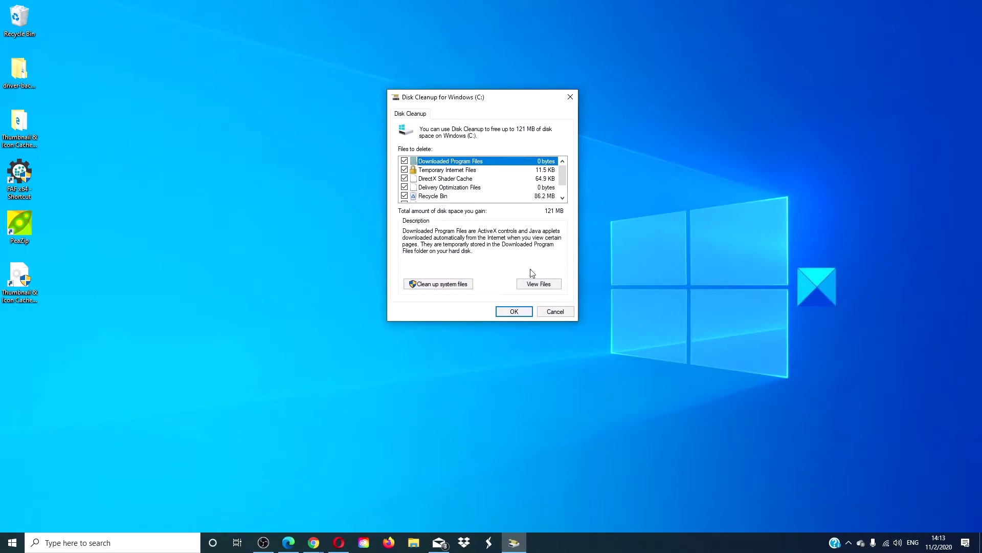
Rescan including system files and permanently delete the checked items, including 55.0 MB Windows Update Cleanup
{"action": "left_click", "coordinate": [428, 284]}
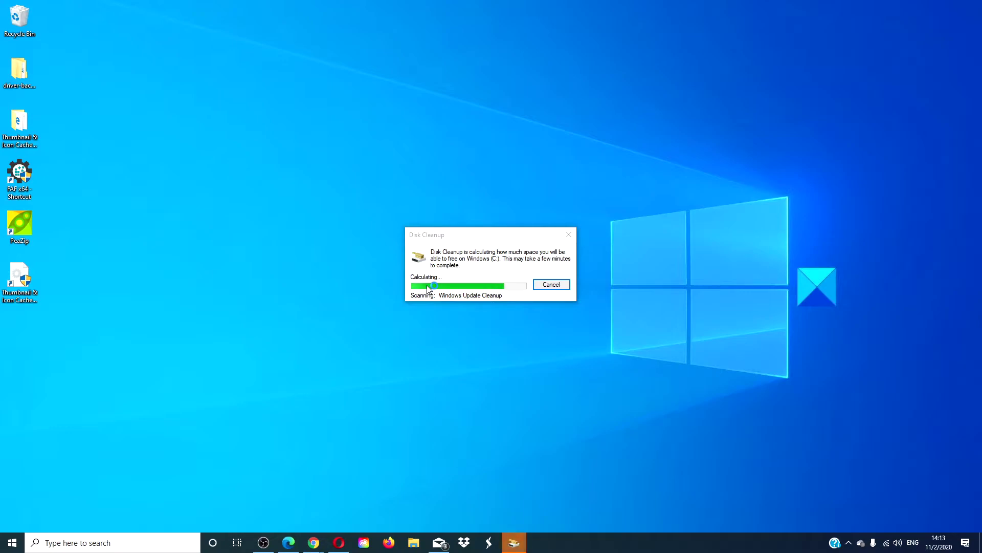
{"action": "left_click_drag", "start_coordinate": [188, 65], "coordinate": [505, 131]}
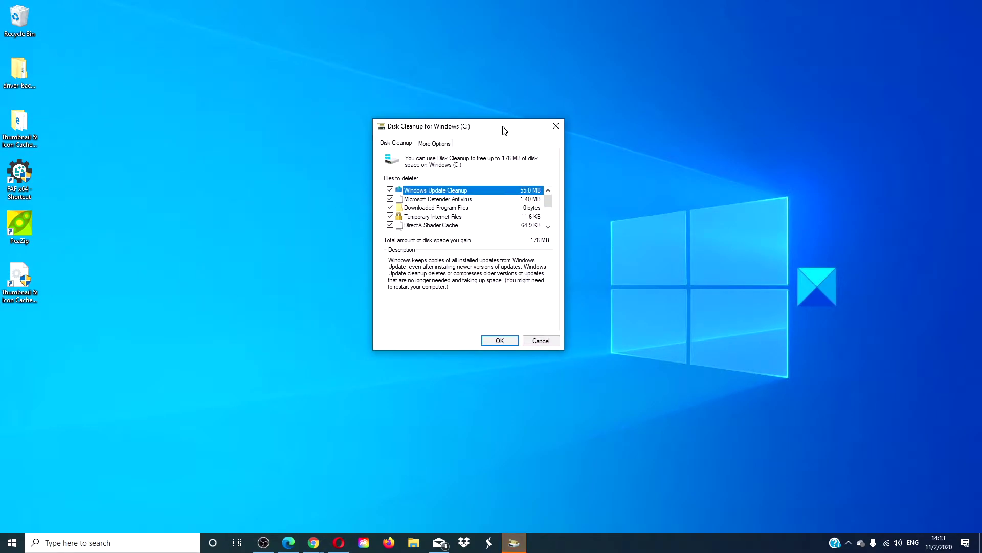
{"action": "scroll", "coordinate": [496, 202], "scroll_direction": "down", "scroll_amount": 2}
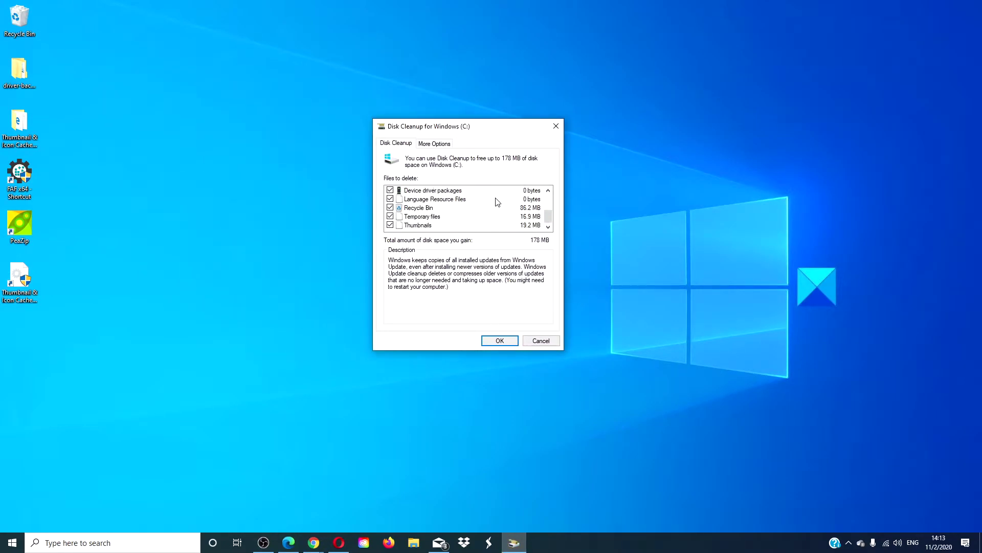
{"action": "scroll", "coordinate": [496, 202], "scroll_direction": "up", "scroll_amount": 2}
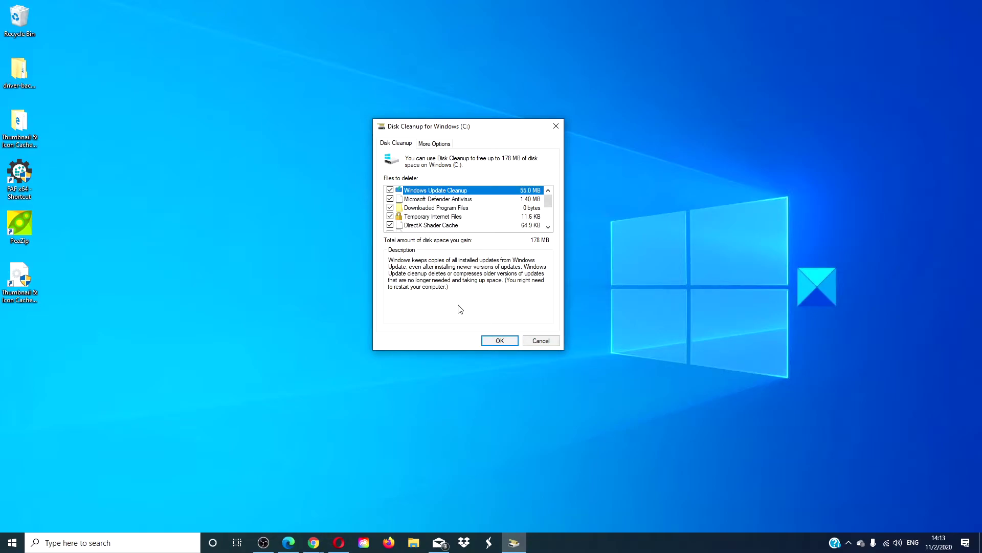
{"action": "left_click", "coordinate": [497, 341]}
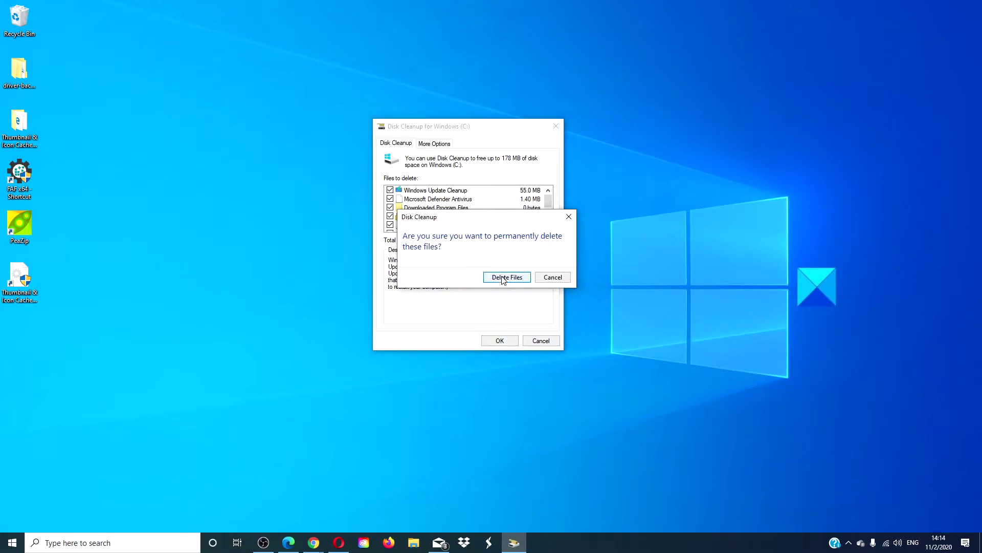
{"action": "left_click", "coordinate": [503, 278]}
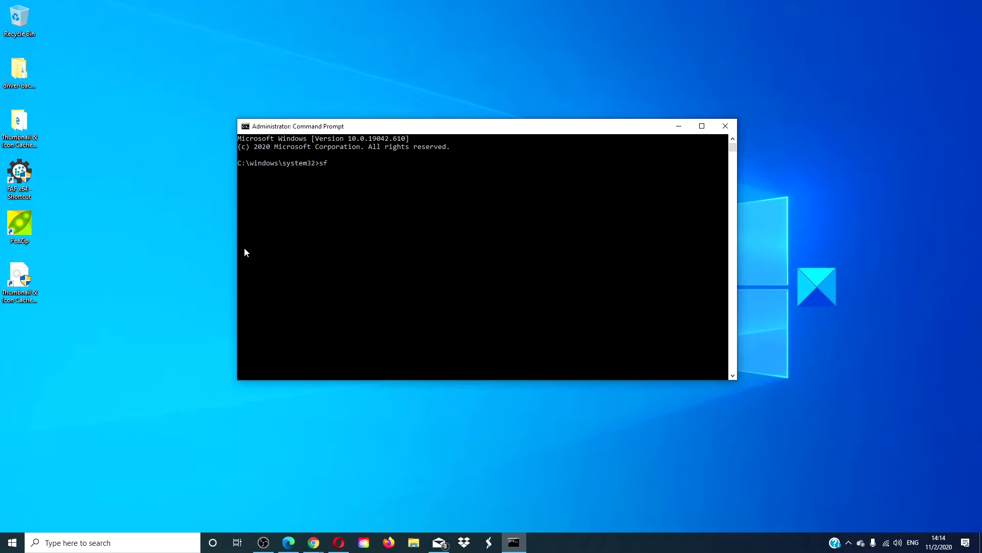
Run sfc /scannow in the administrator Command Prompt, finishing with no integrity violations
{"action": "type", "text": "fc /scannow"}
{"action": "key", "text": "Return"}
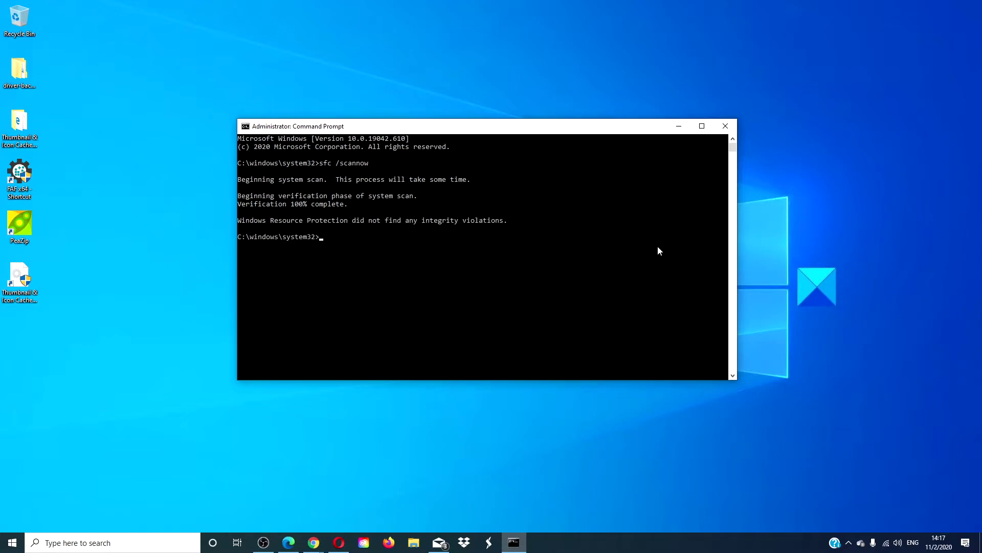
Run dism.exe /online /cleanup-image /restorehealth to completion, then exit the console
{"action": "type", "text": "dism.exe /online /cleanup-image /restore"}
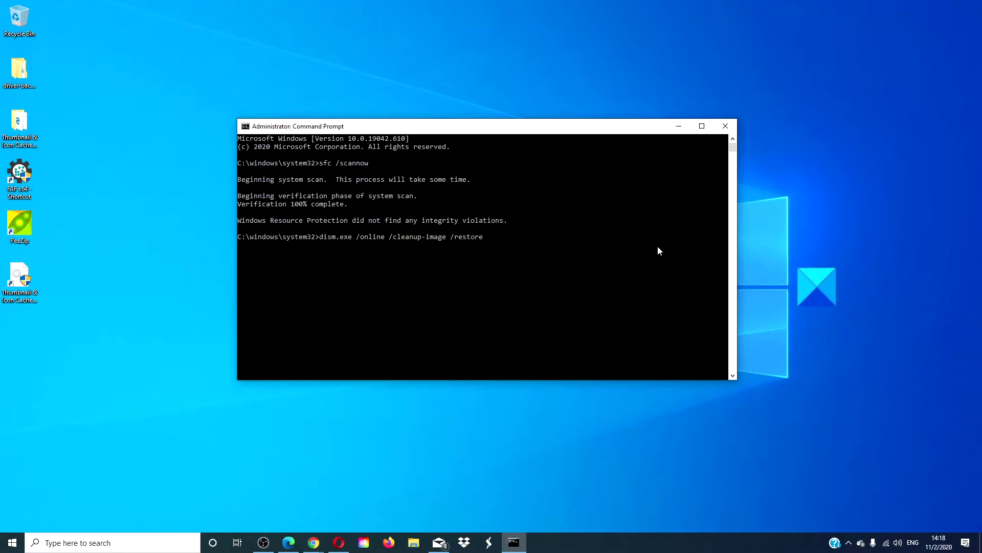
{"action": "type", "text": "health"}
{"action": "key", "text": "Return"}
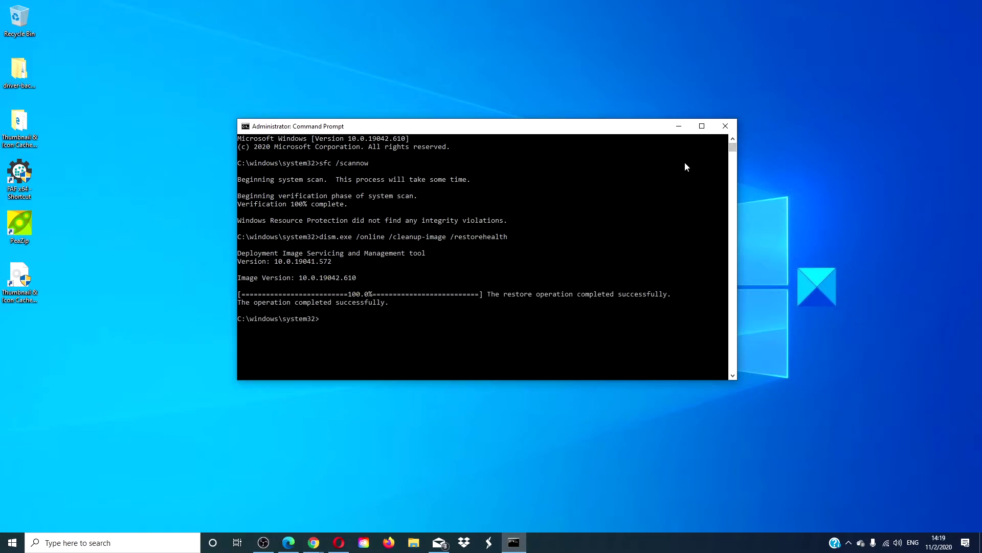
{"action": "type", "text": "exit"}
{"action": "key", "text": "Return"}
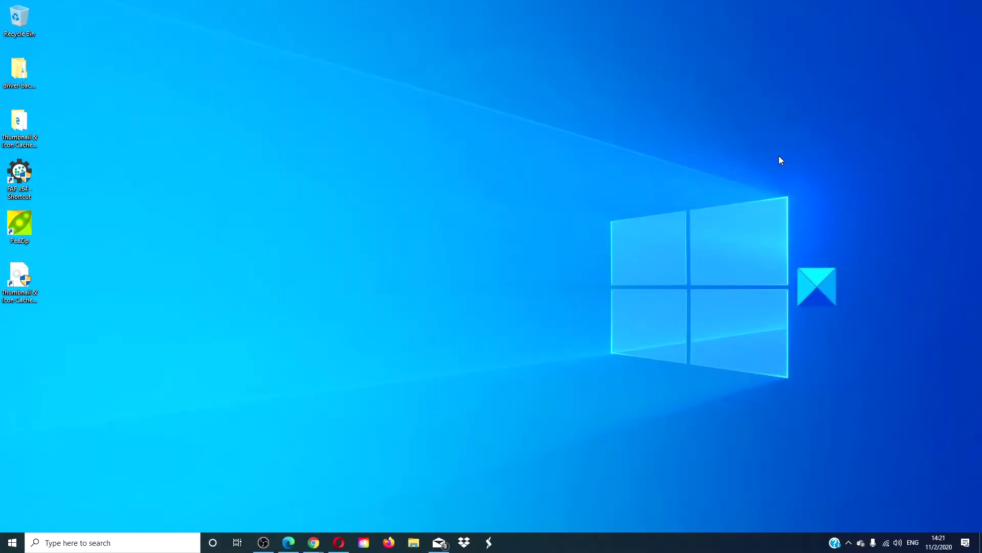
Launch Command Prompt as administrator from a search for 'c'
{"action": "left_click", "coordinate": [169, 545]}
{"action": "type", "text": "c"}
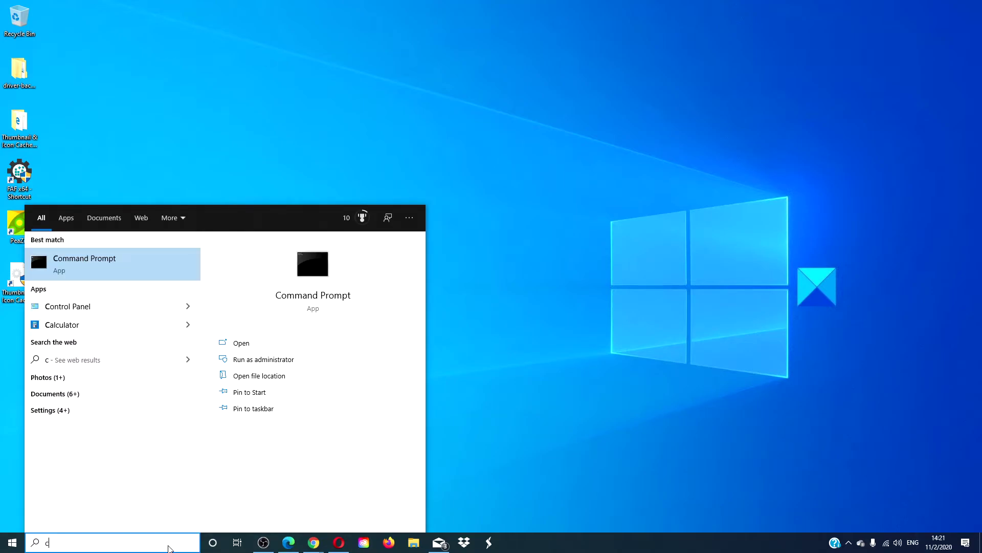
{"action": "left_click", "coordinate": [259, 359]}
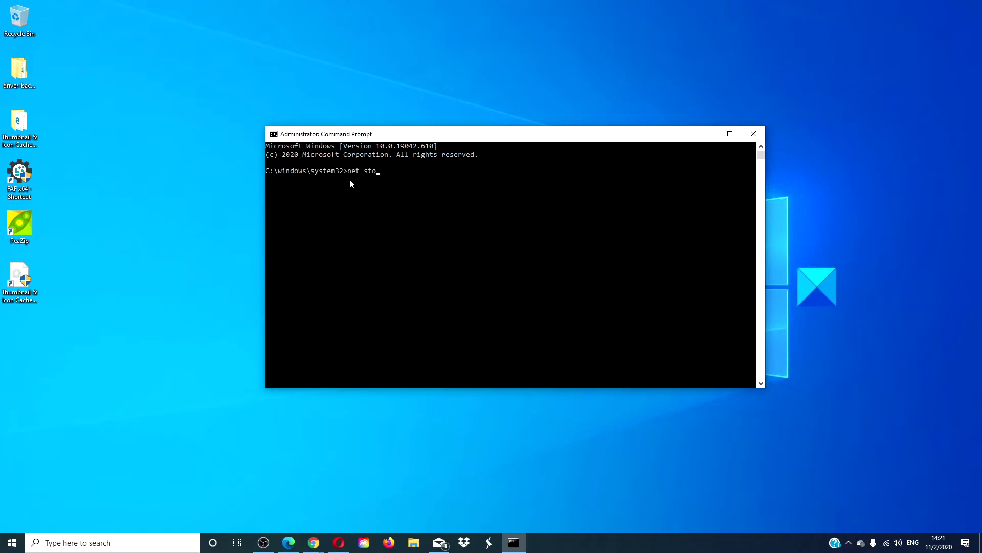
Stop both services with net stop wuauserv and net stop bits
{"action": "type", "text": "net stop wuauserv"}
{"action": "key", "text": "Return"}
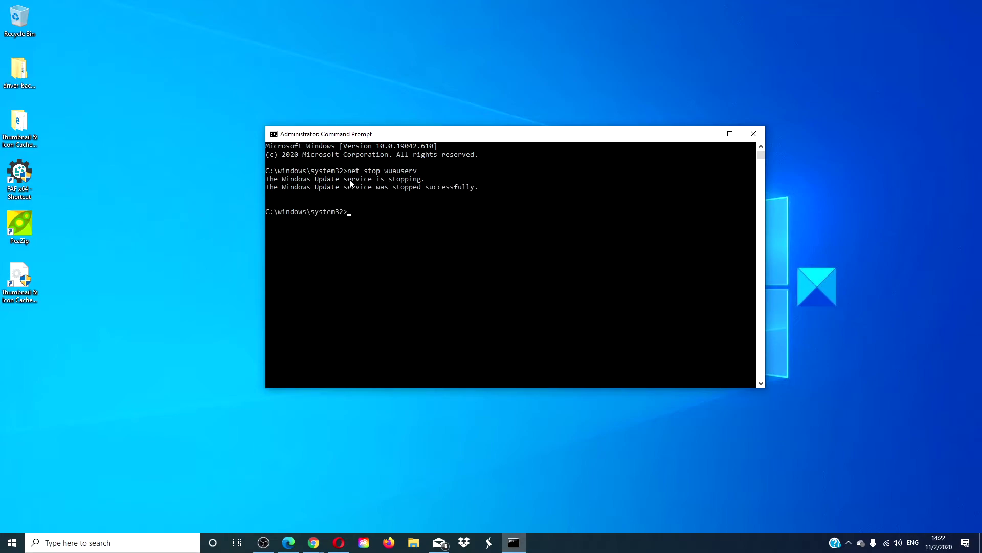
{"action": "type", "text": "net stop bits"}
{"action": "key", "text": "Return"}
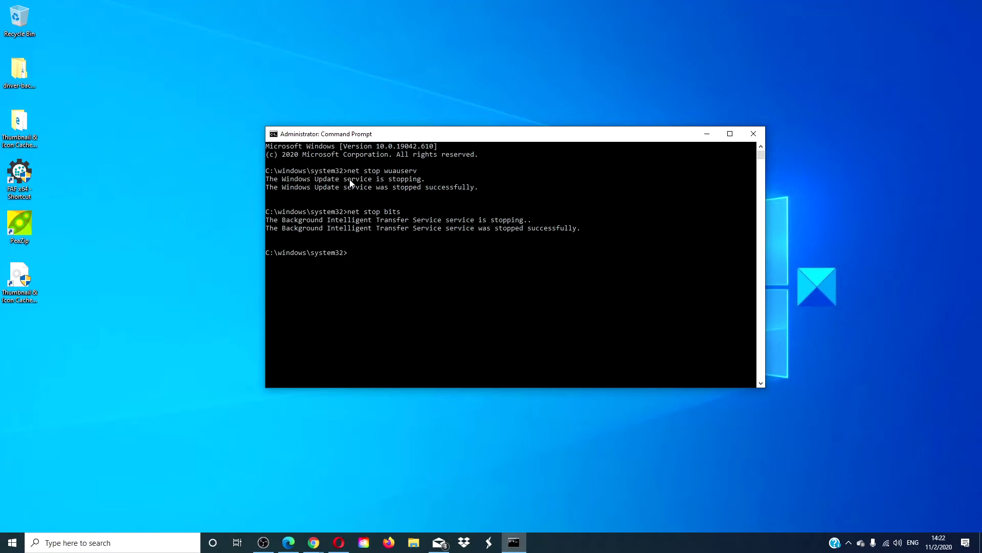
Browse File Explorer to C:\Windows\SoftwareDistribution, then close Explorer
{"action": "left_click", "coordinate": [412, 546]}
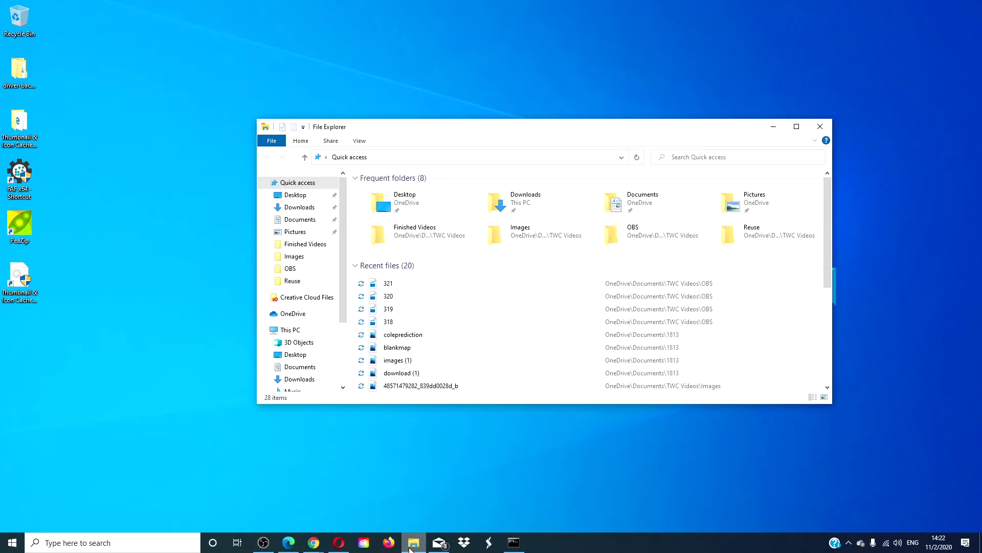
{"action": "left_click_drag", "start_coordinate": [341, 306], "coordinate": [342, 368]}
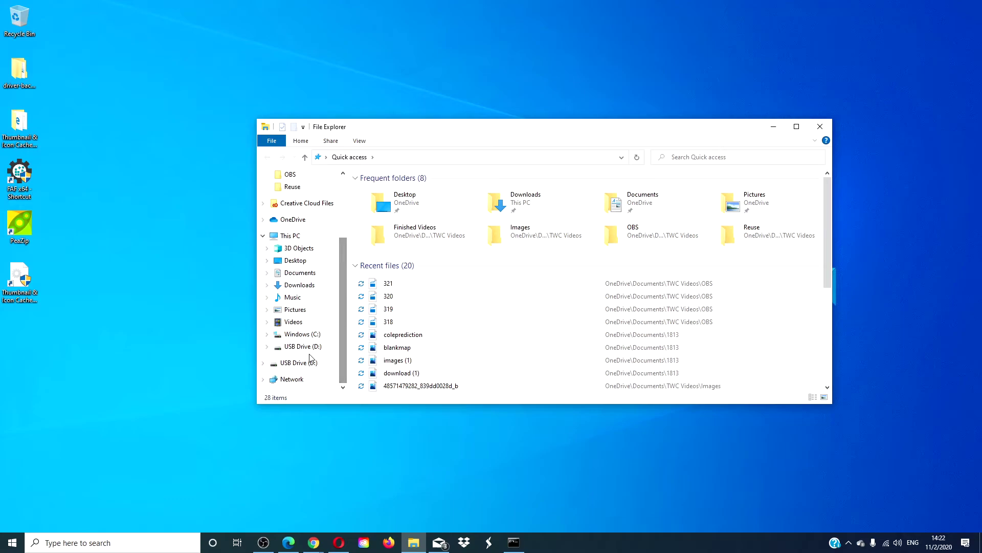
{"action": "left_click", "coordinate": [314, 337]}
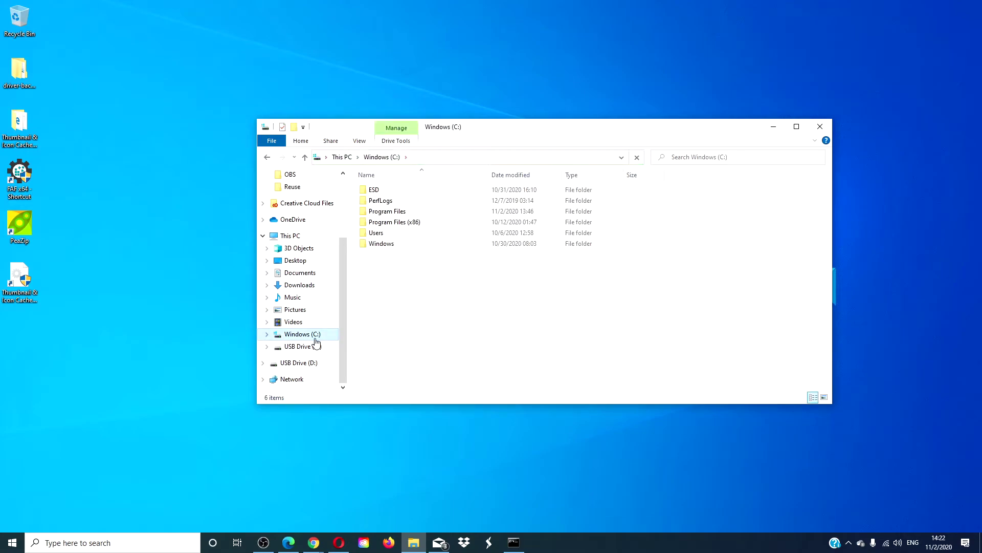
{"action": "double_click", "coordinate": [387, 246]}
{"action": "scroll", "coordinate": [392, 256], "scroll_direction": "down", "scroll_amount": 5}
{"action": "scroll", "coordinate": [392, 257], "scroll_direction": "down", "scroll_amount": 8}
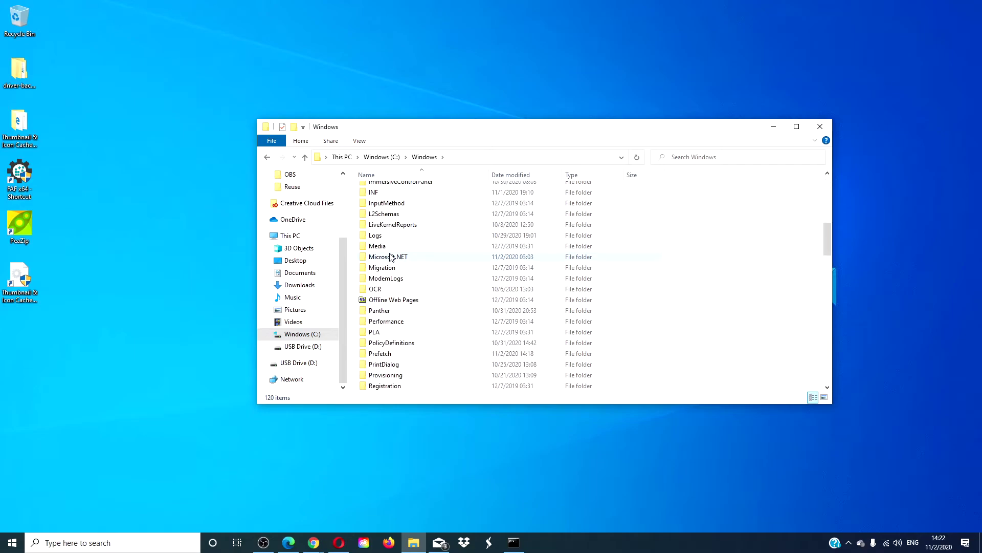
{"action": "scroll", "coordinate": [399, 329], "scroll_direction": "down", "scroll_amount": 1}
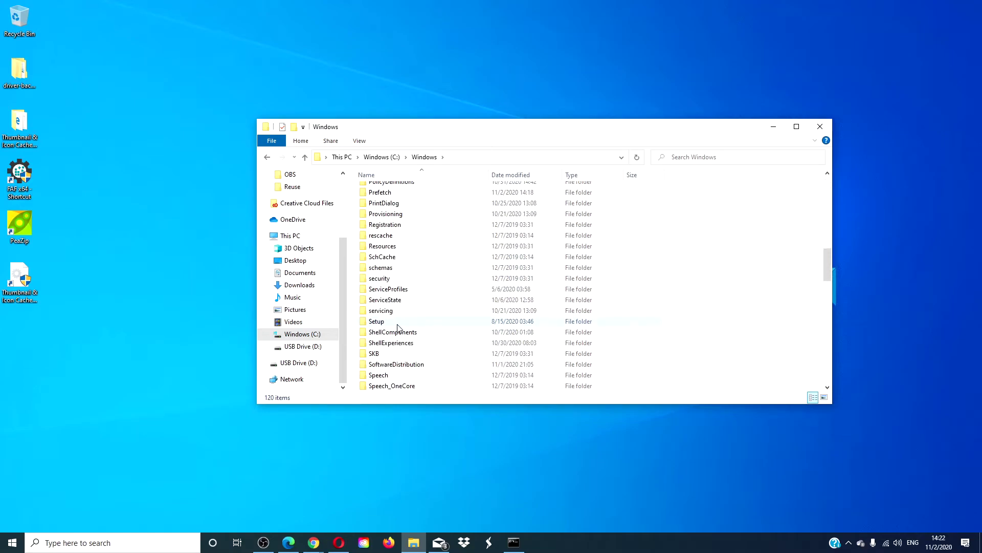
{"action": "double_click", "coordinate": [404, 364]}
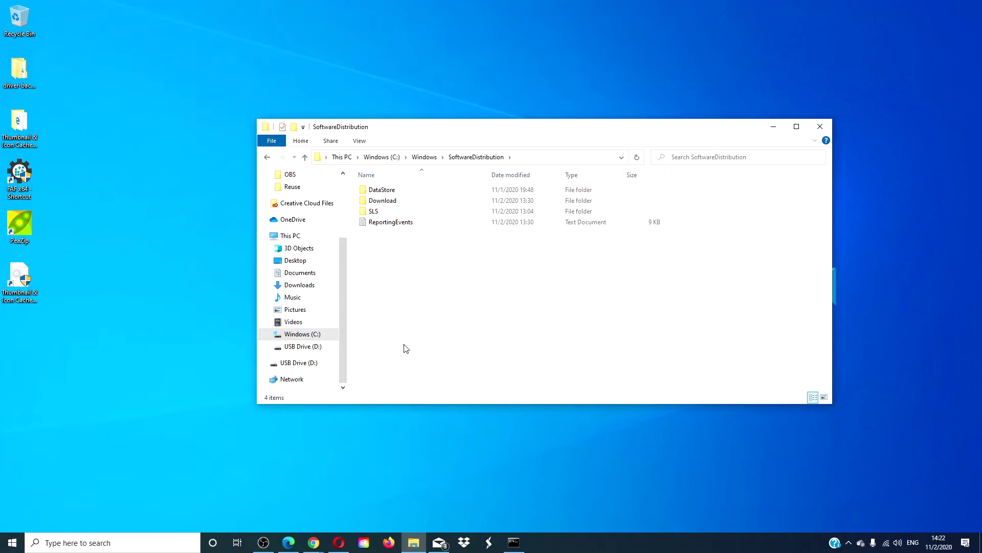
{"action": "left_click", "coordinate": [820, 127]}
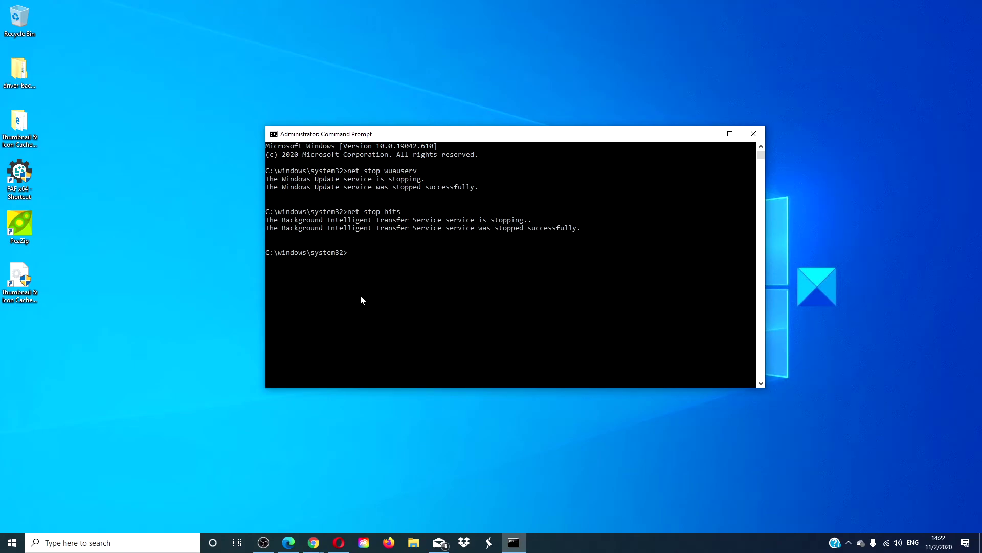
Run net start wuauserv and net start bits, then exit the console
{"action": "type", "text": "net start wuauserv"}
{"action": "key", "text": "Return"}
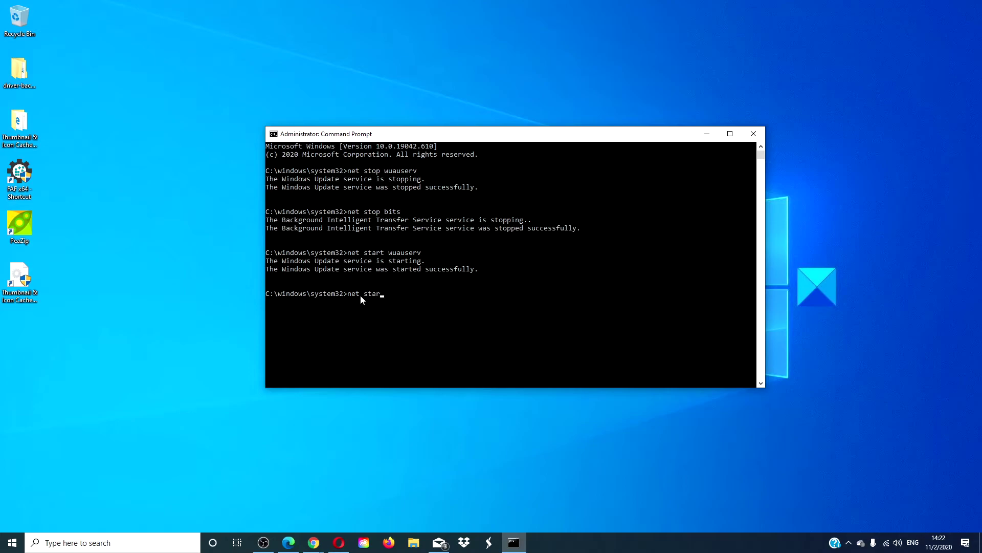
{"action": "type", "text": "net start bits"}
{"action": "key", "text": "Return"}
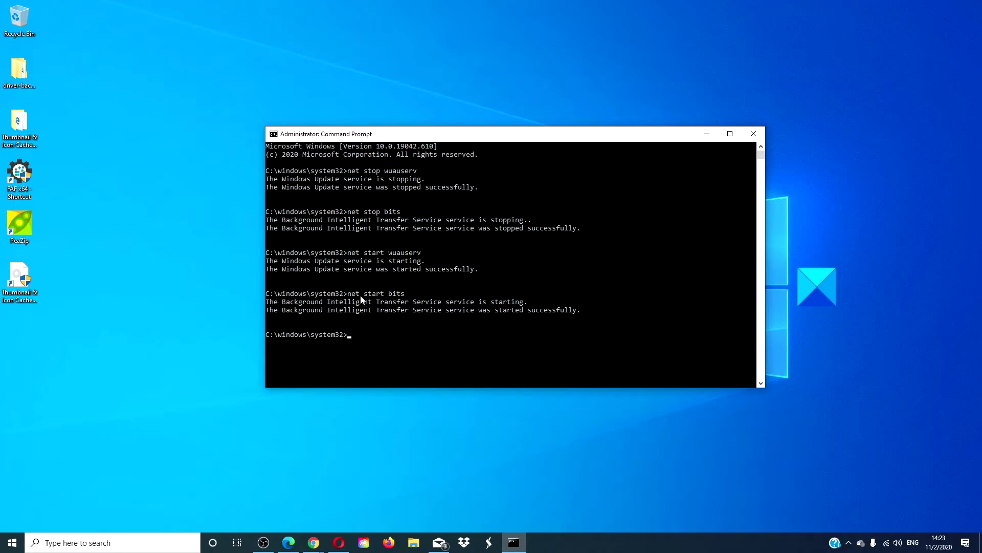
{"action": "type", "text": "exit"}
{"action": "key", "text": "Return"}
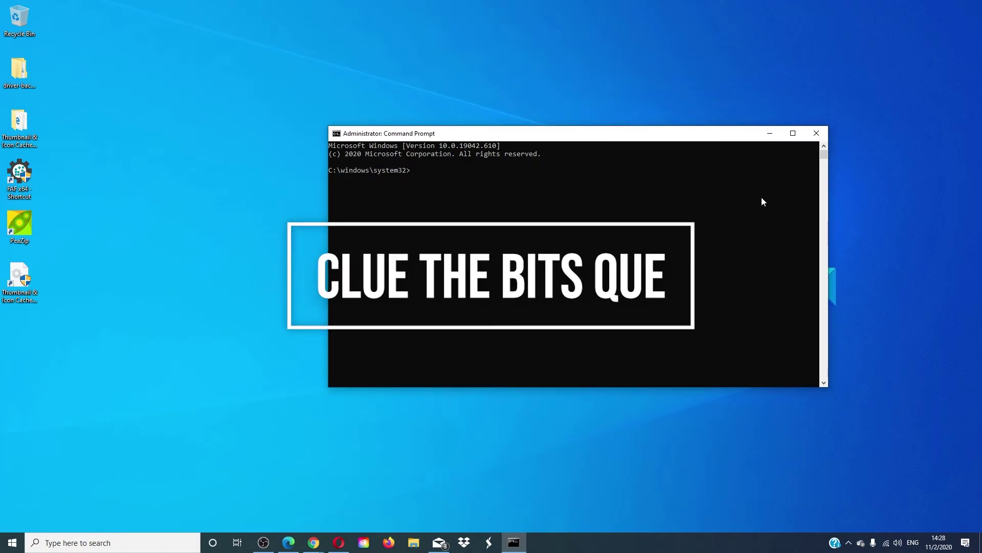
Run bitsadmin.exe /reset /allusers, then exit the Command Prompt
{"action": "type", "text": "bitsadmin.exe /reset /allusers"}
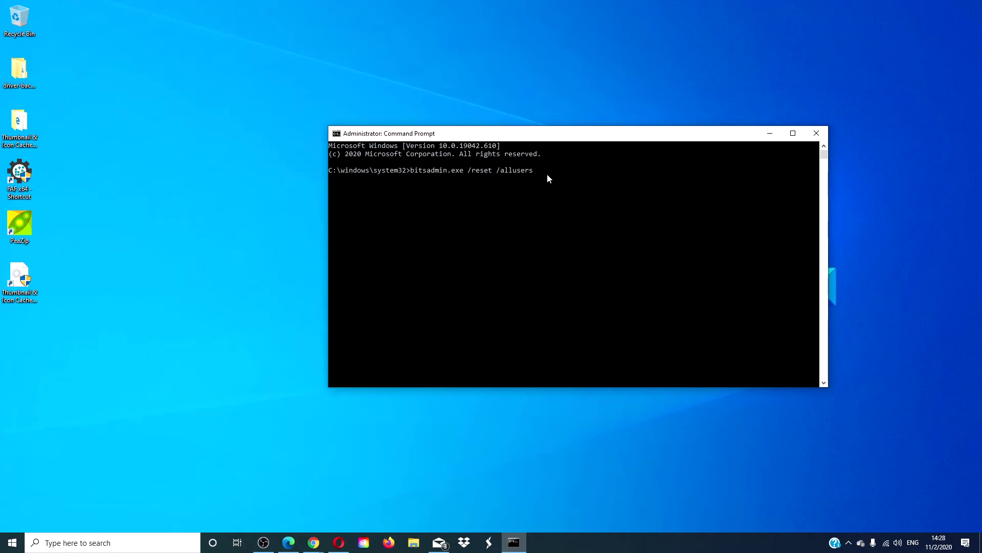
{"action": "key", "text": "Return"}
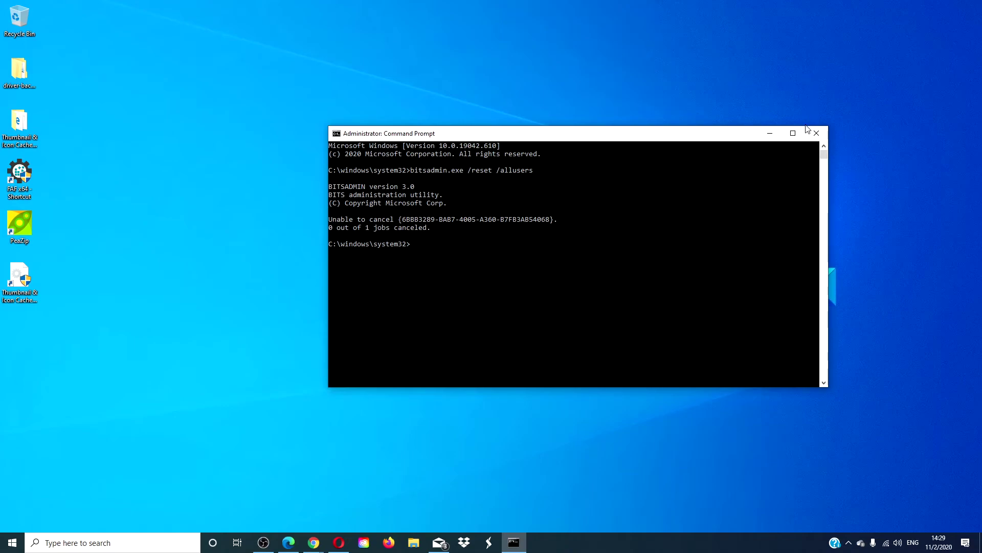
{"action": "type", "text": "exit"}
{"action": "key", "text": "Return"}
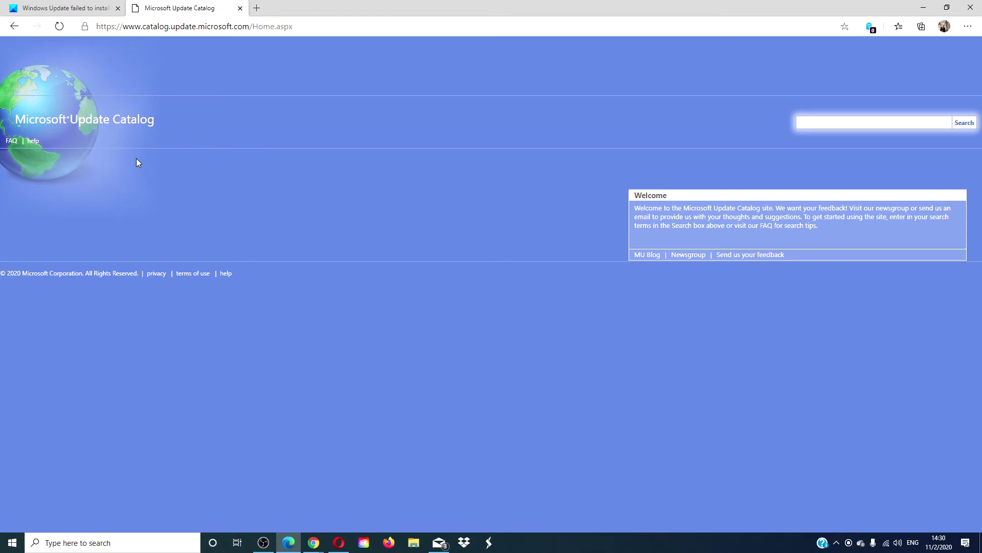
Switch back to the browser tab with the Windows Update troubleshooting article
{"action": "left_click", "coordinate": [94, 12]}
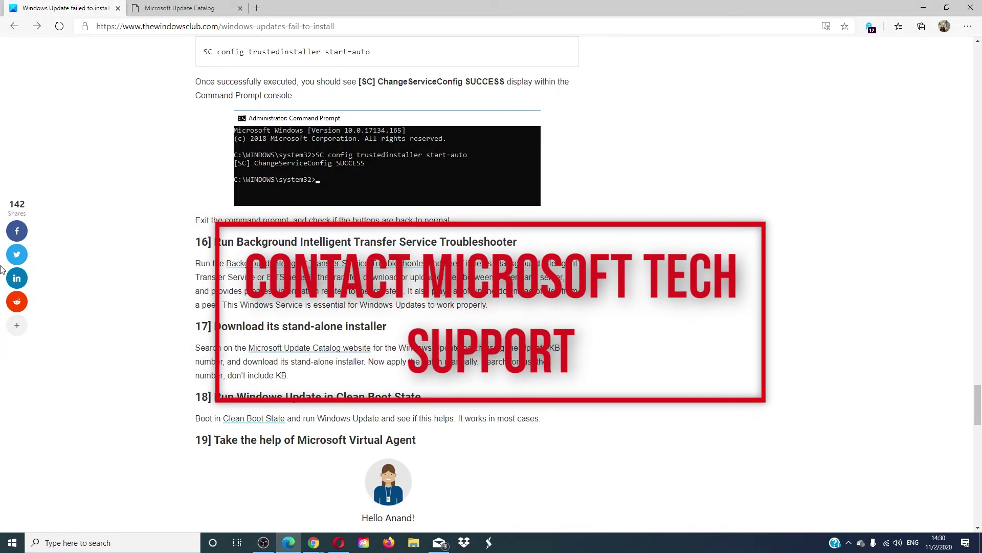
{"action": "left_click", "coordinate": [121, 545]}
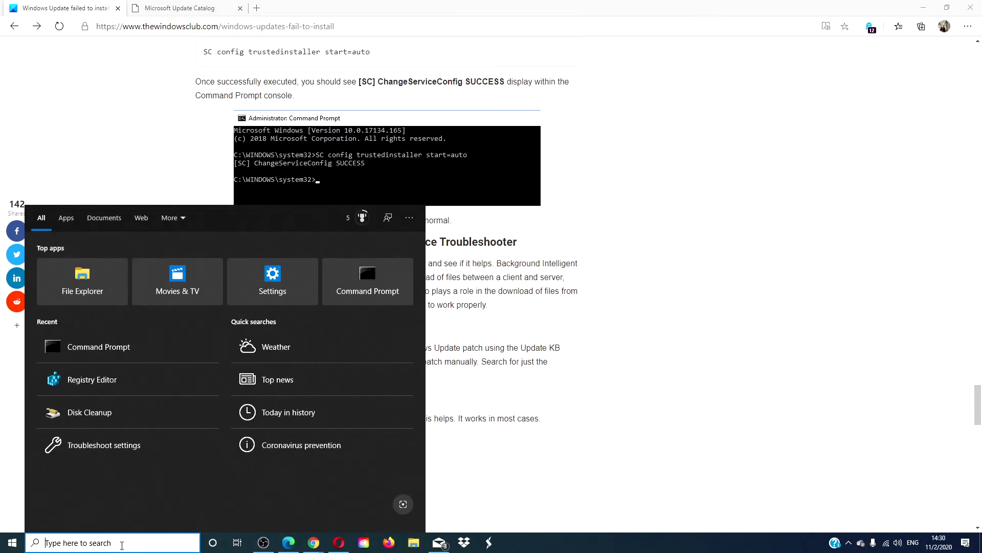
{"action": "type", "text": "help"}
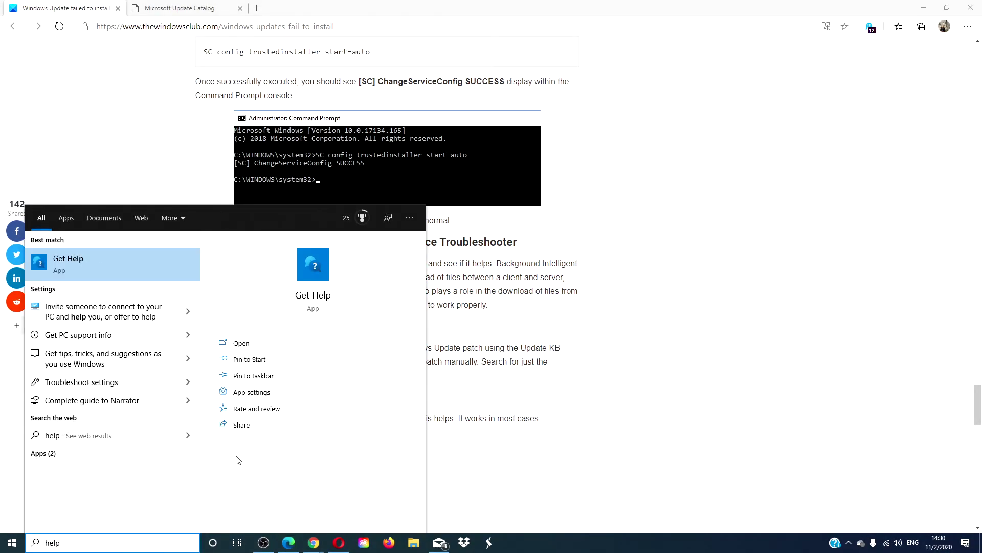